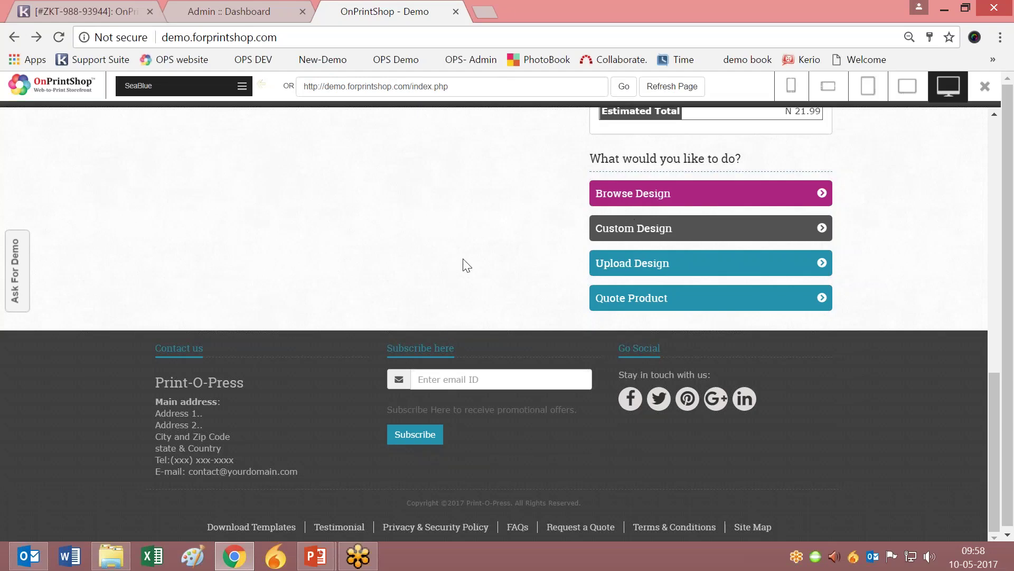
Launch a Custom Design for the 2 x 3.5 Standard Business Cards.
scroll(491, 213, "up", 13)
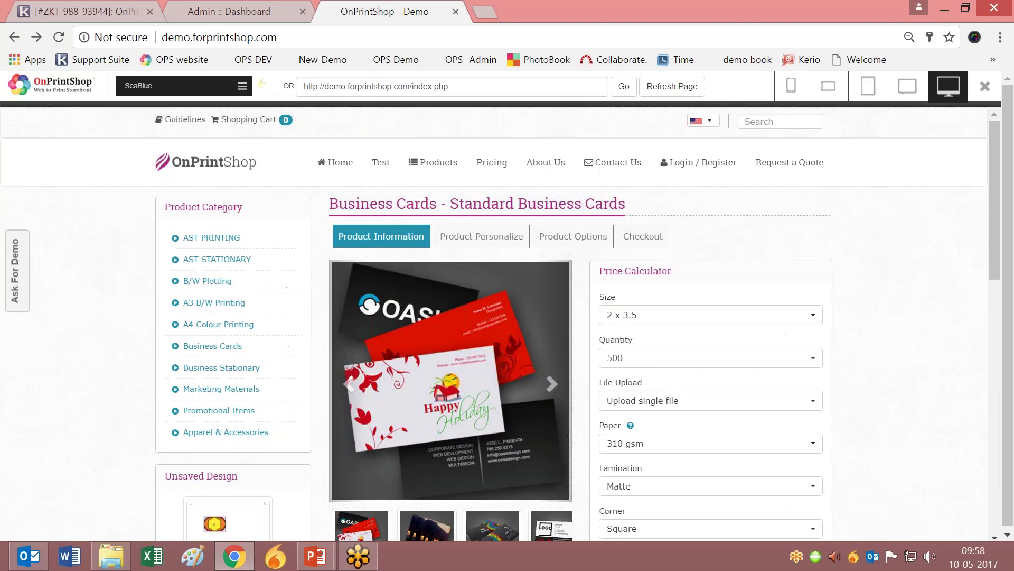
scroll(622, 240, "down", 12)
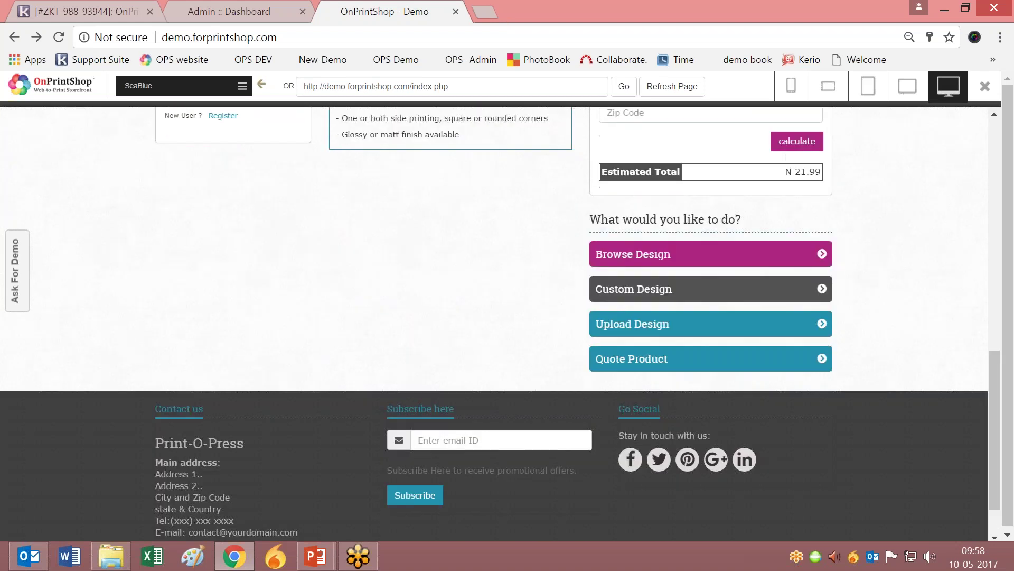
left_click(654, 290)
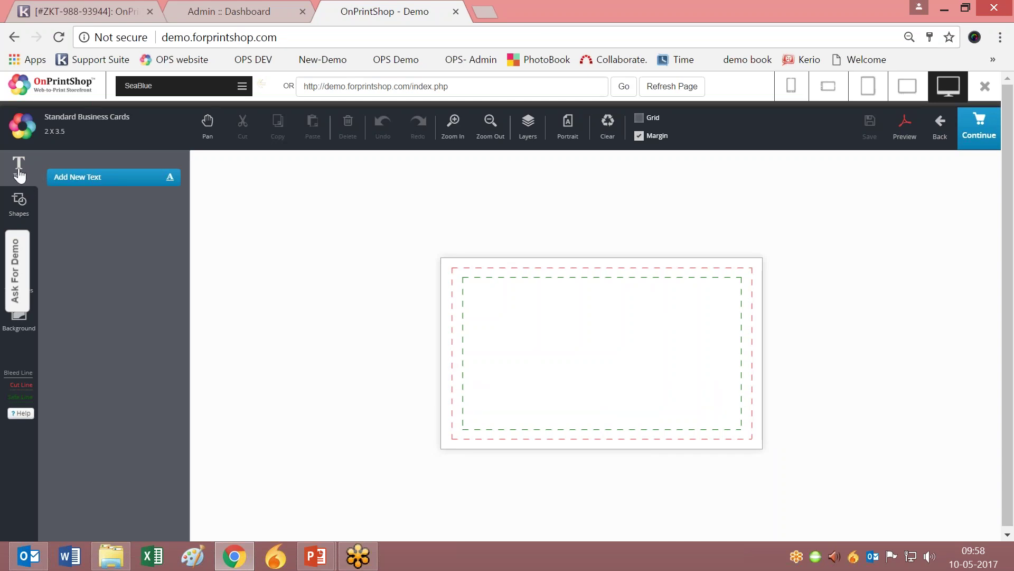
Add a 'New HTML5 Designer' text box and bring up its position and size settings.
left_click(89, 182)
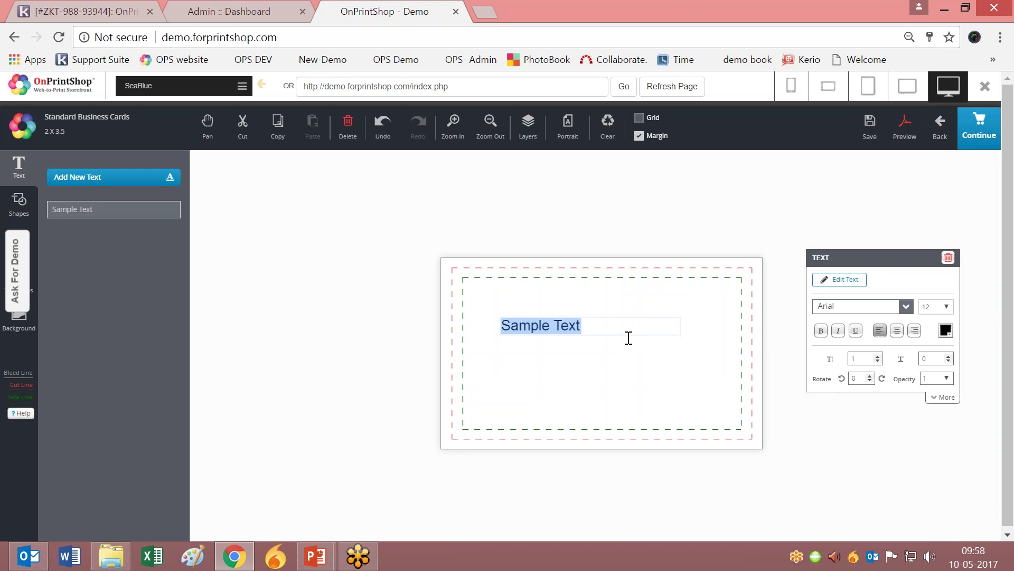
type("t")
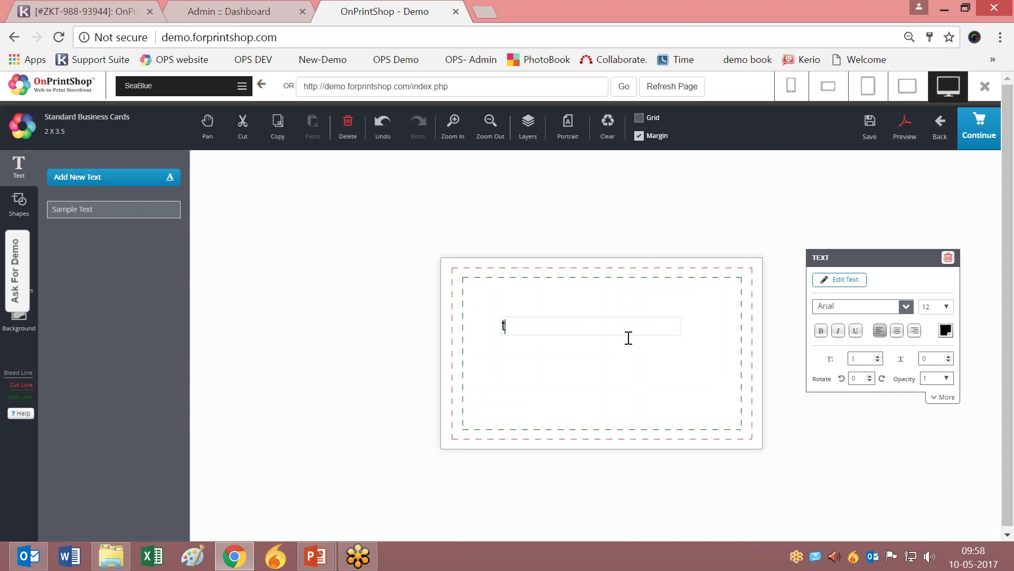
type("New HTML")
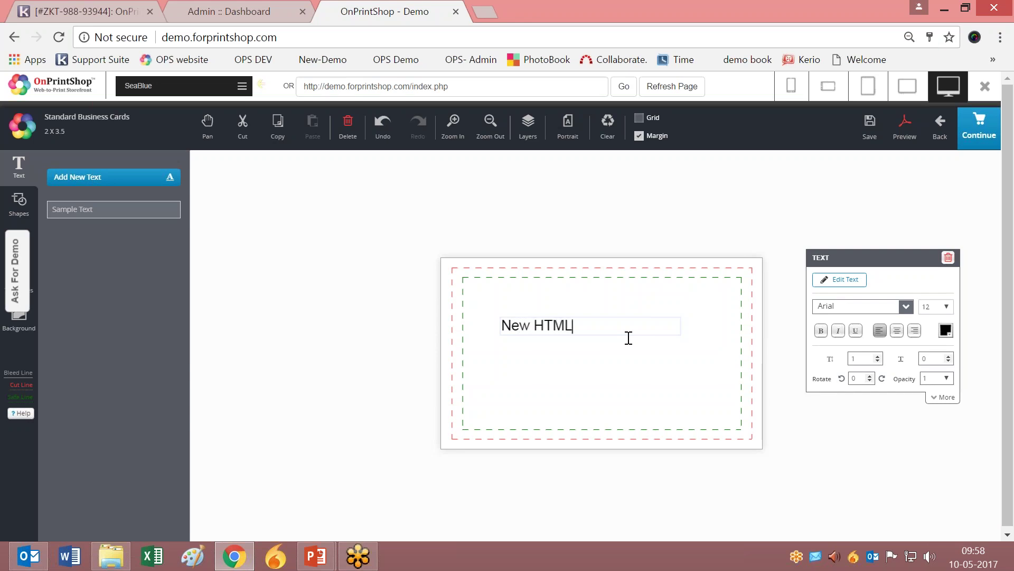
type("5 Designer")
left_click(661, 391)
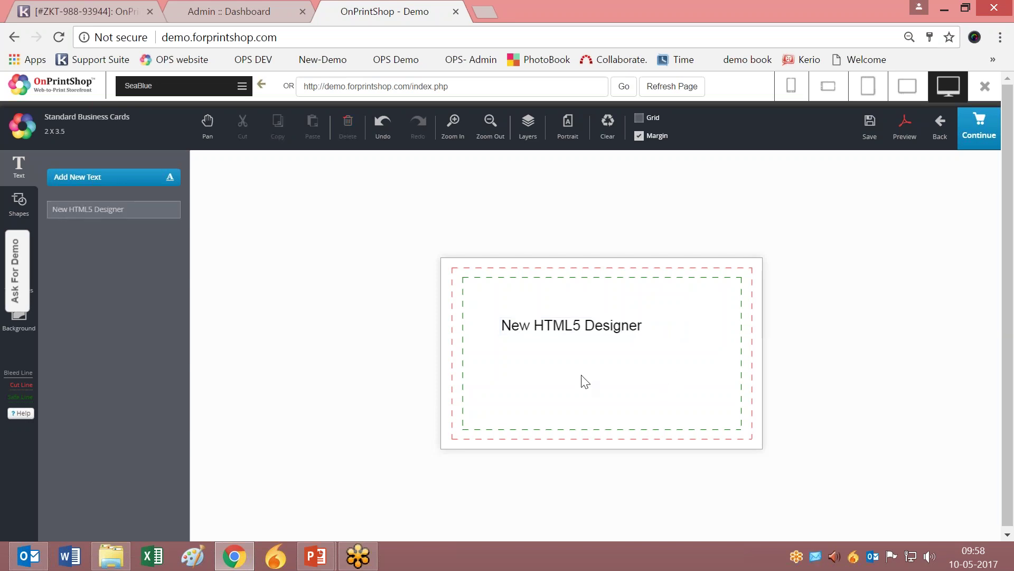
left_click(577, 325)
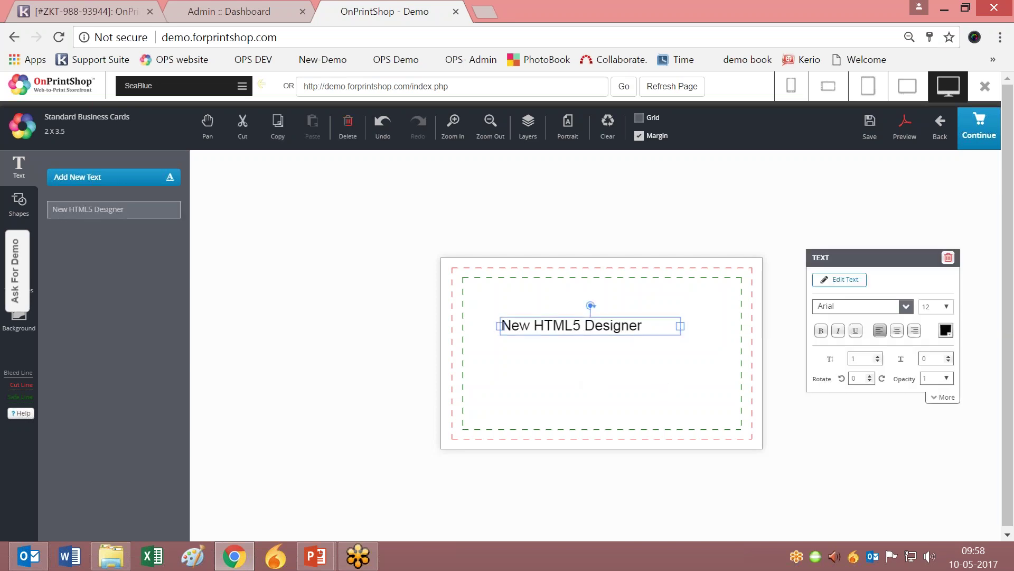
left_click(944, 397)
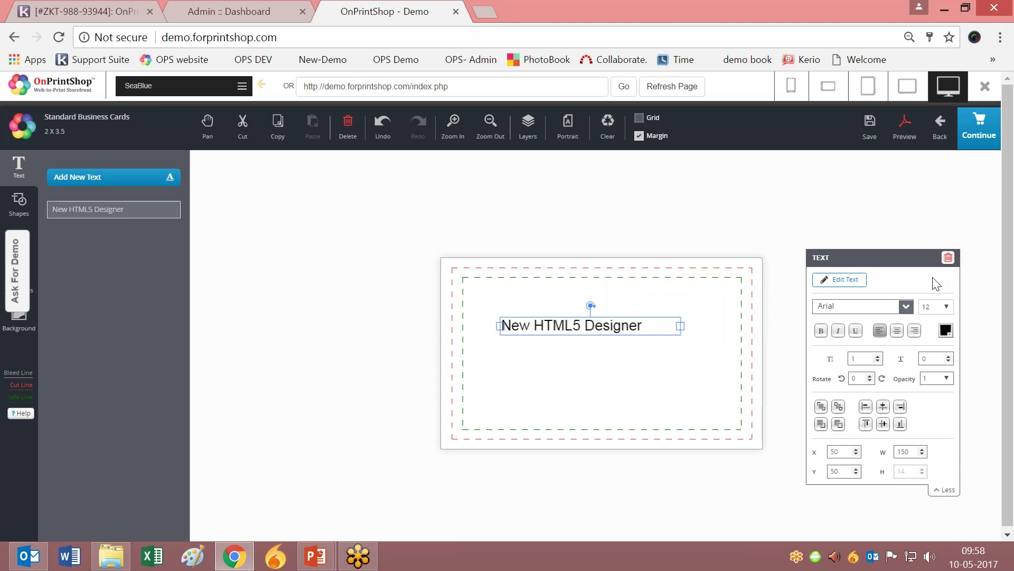
left_click_drag(910, 258, 922, 188)
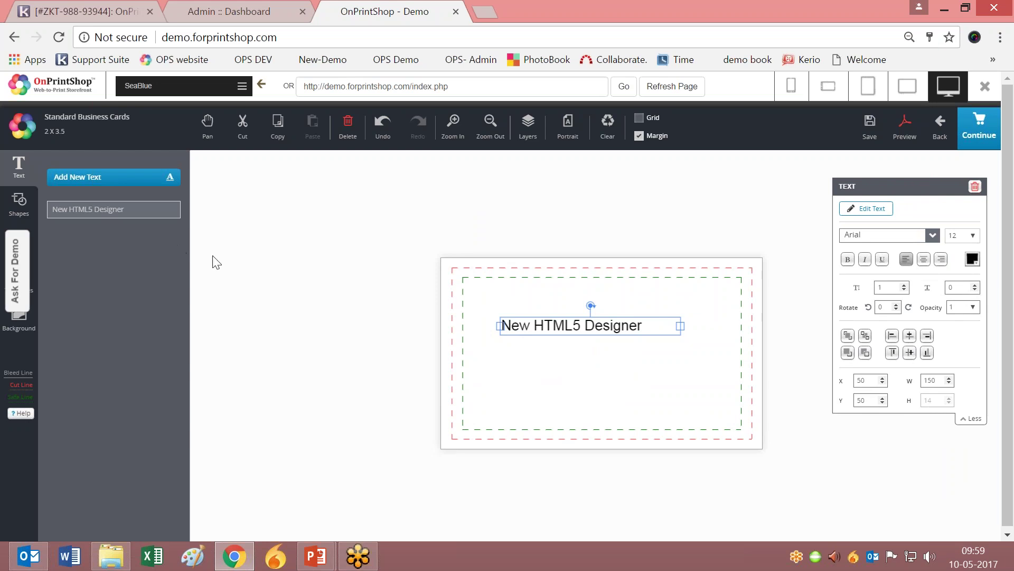
left_click(665, 327)
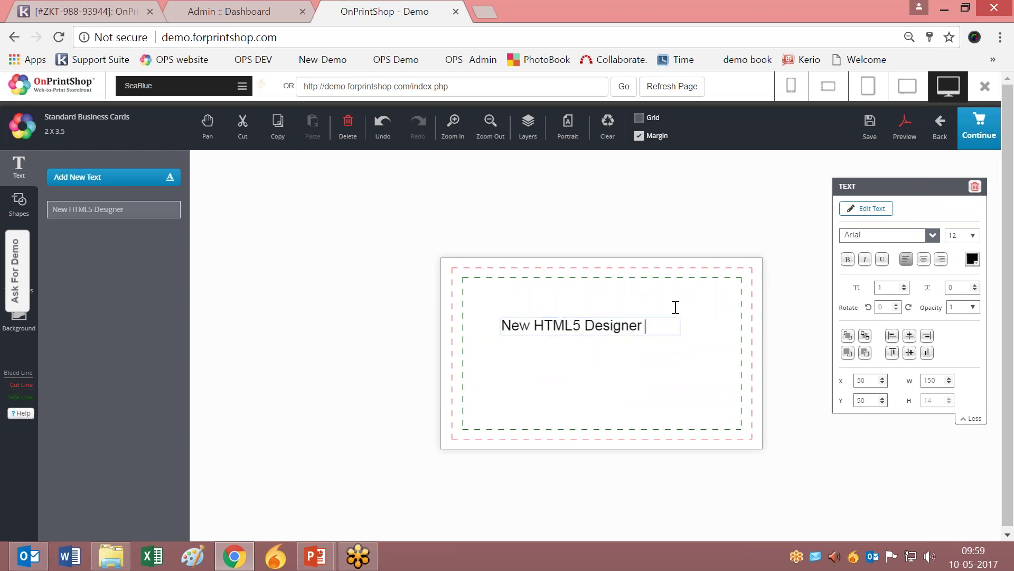
key("Return")
key("Return")
key("Return")
key("Return")
key("Return")
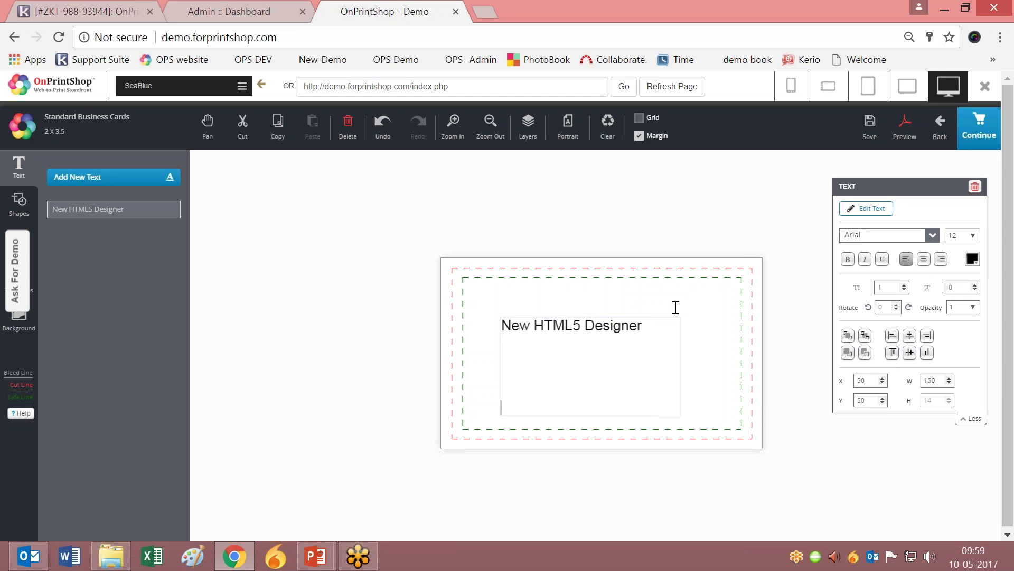
key("shift+Up")
key("shift+Up")
key("shift+Up")
key("shift+Up")
key("shift+Up")
key("Right")
key("Up")
key("BackSpace")
key("Delete")
key("Delete")
key("Delete")
key("Delete")
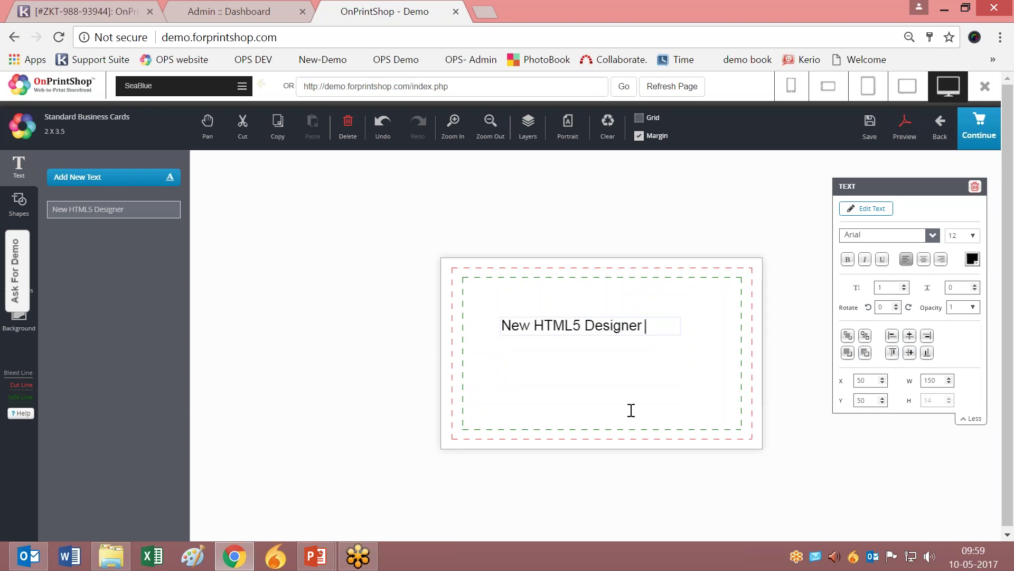
left_click(617, 389)
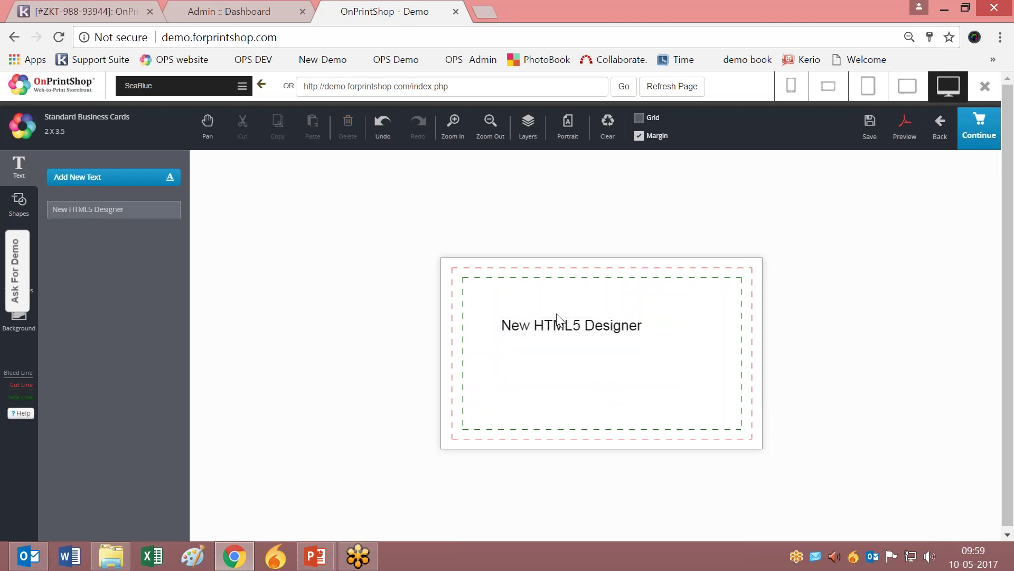
Add an ellipse and a hexagon, centring the hexagon inside the ellipse.
left_click(19, 206)
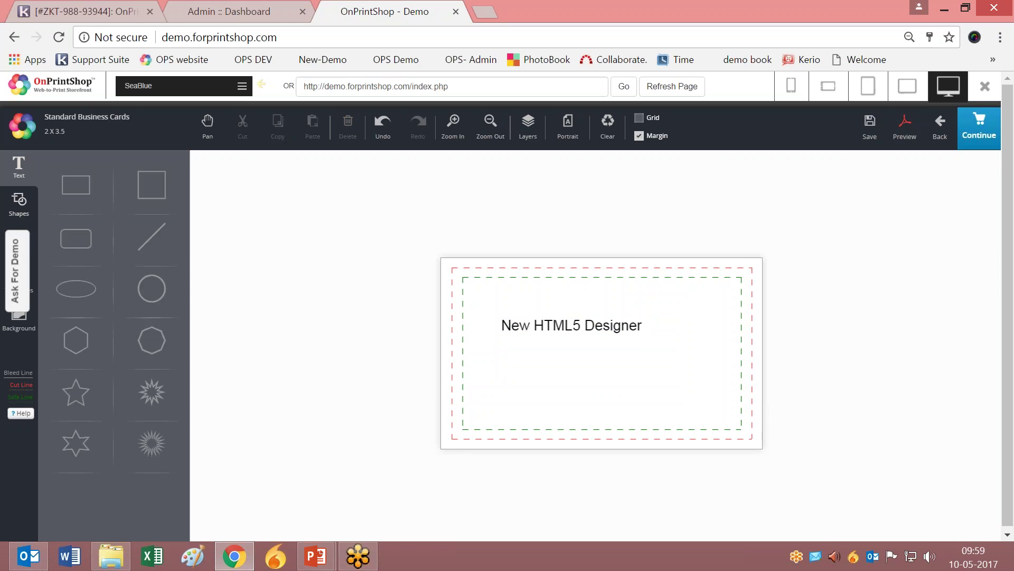
left_click(67, 194)
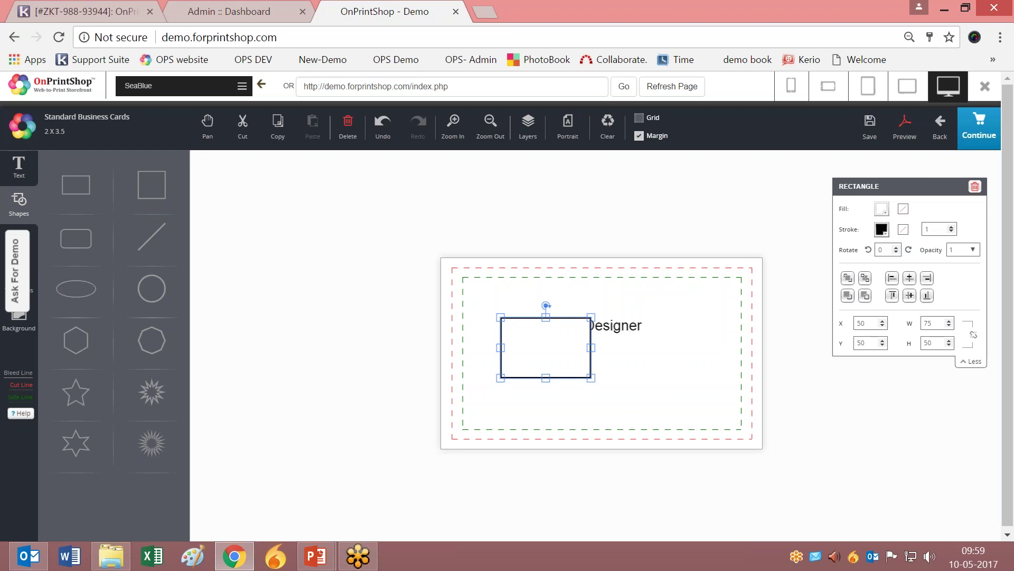
left_click(74, 241)
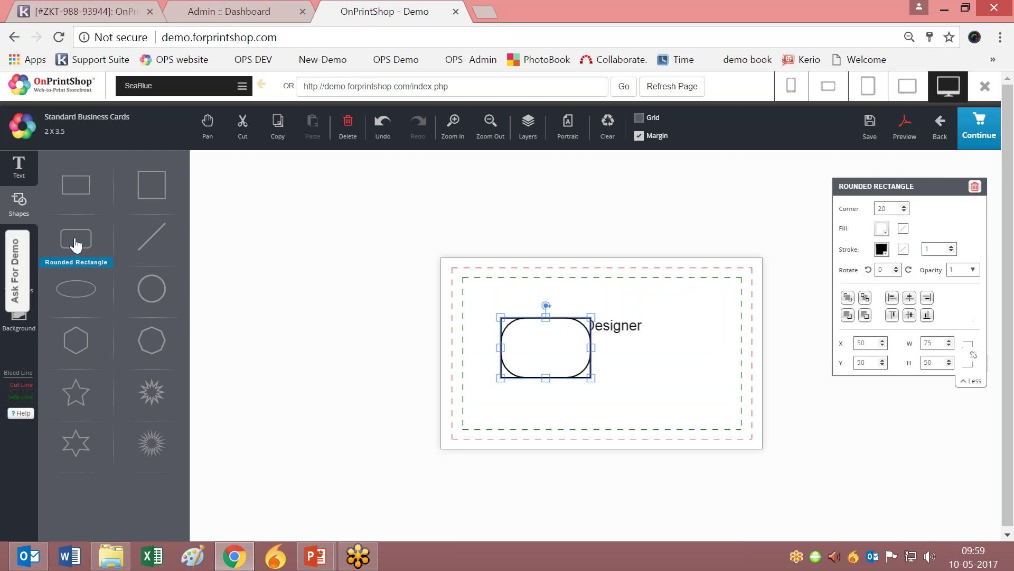
left_click(83, 288)
left_click(83, 346)
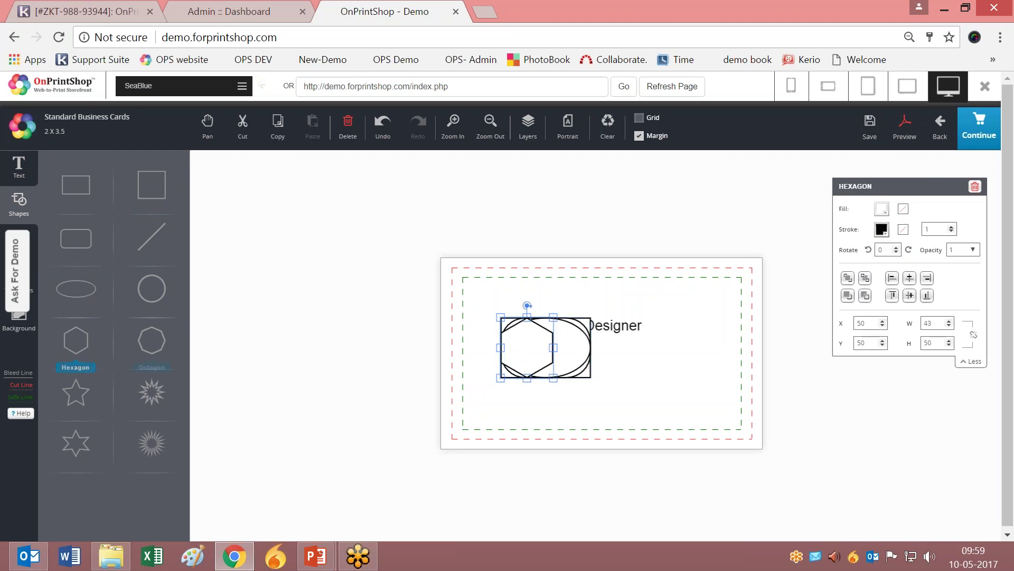
mouse_move(534, 350)
left_mouse_down()
mouse_move(566, 346)
mouse_move(552, 349)
left_mouse_up()
left_click(693, 377)
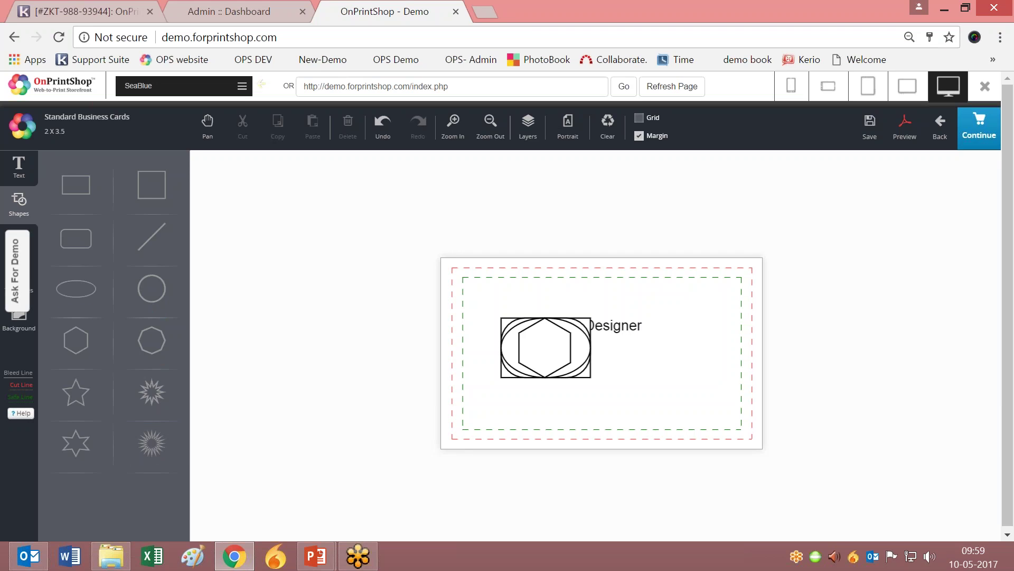
left_click(33, 254)
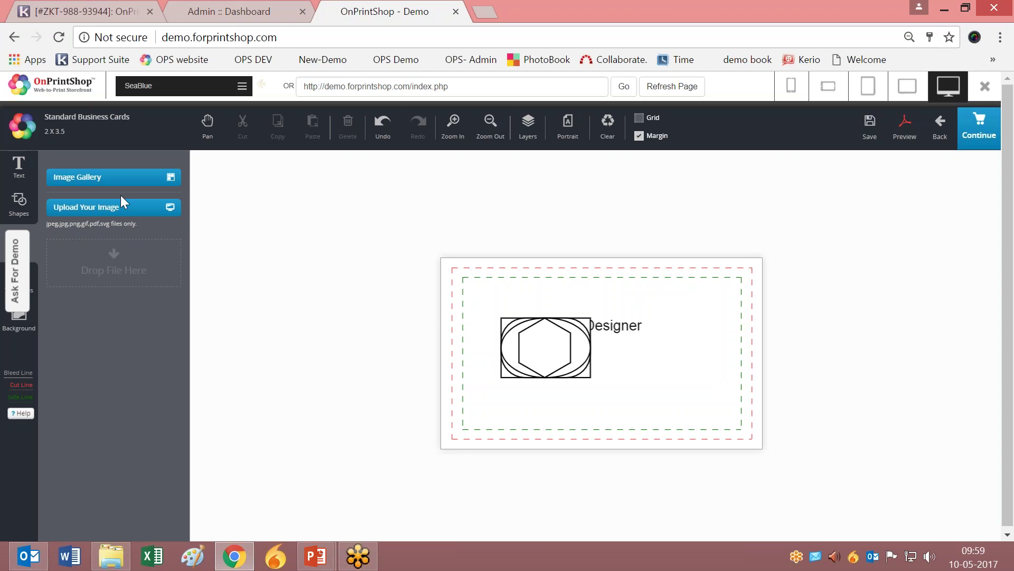
Upload the Back card image, place it on the card and move it to the lower right.
left_click(132, 178)
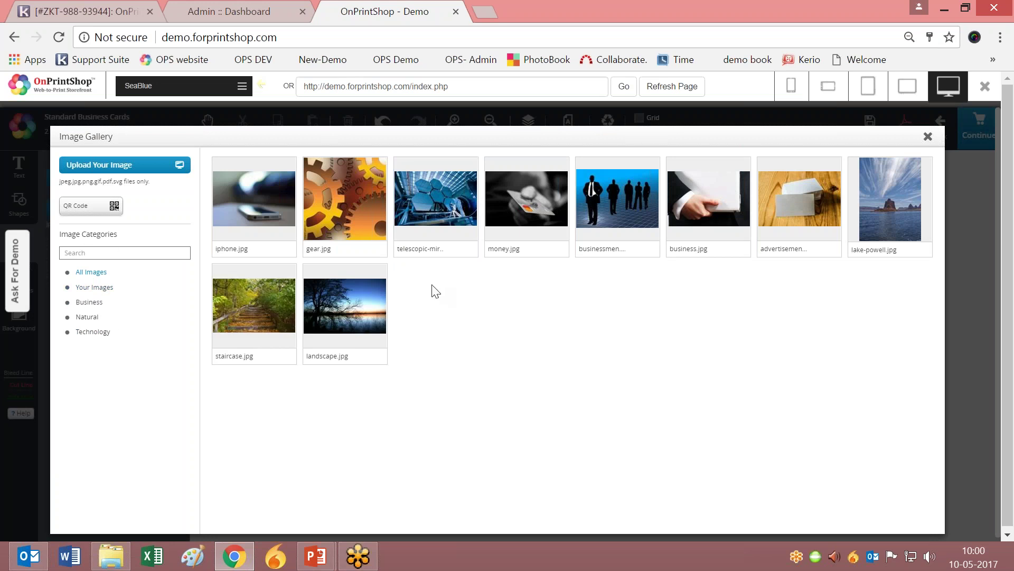
left_click(113, 169)
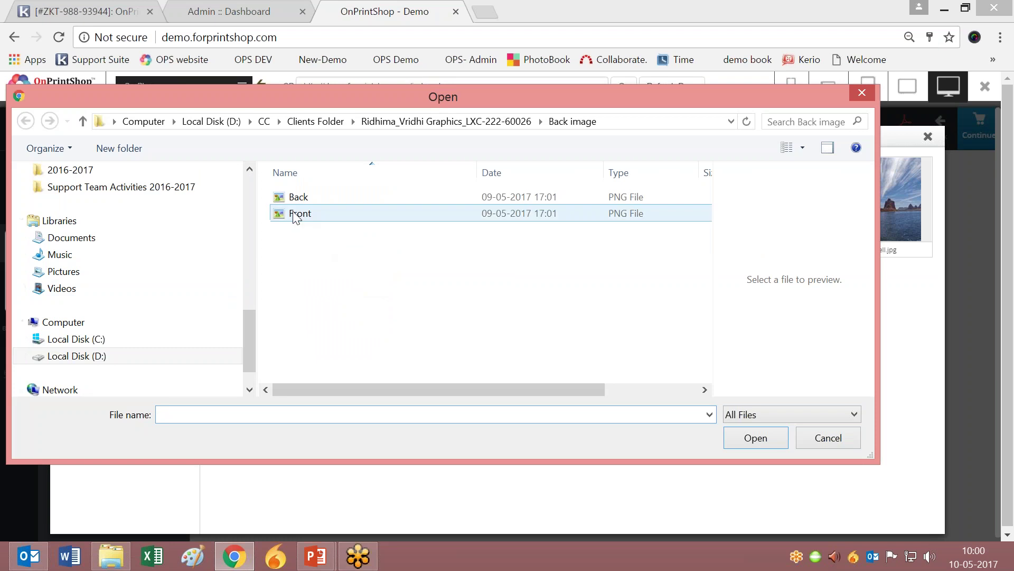
left_click(297, 199)
left_click(296, 214)
left_click(295, 198)
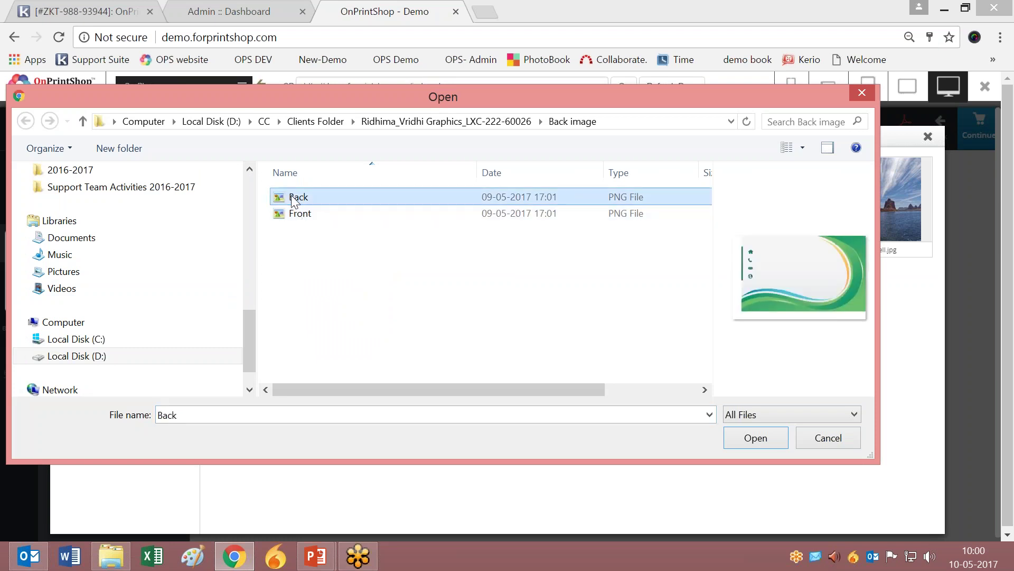
left_click(759, 438)
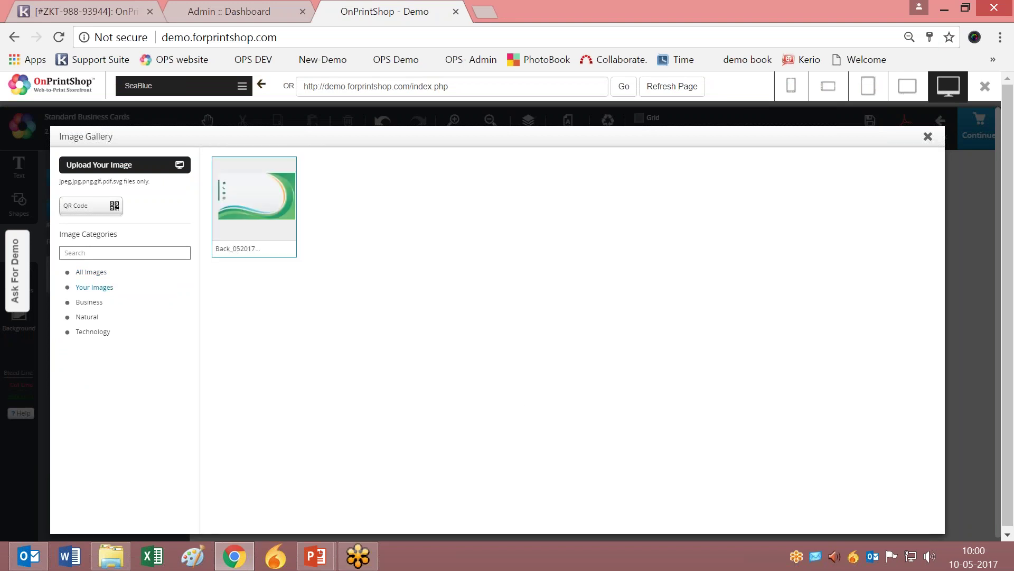
left_click(255, 200)
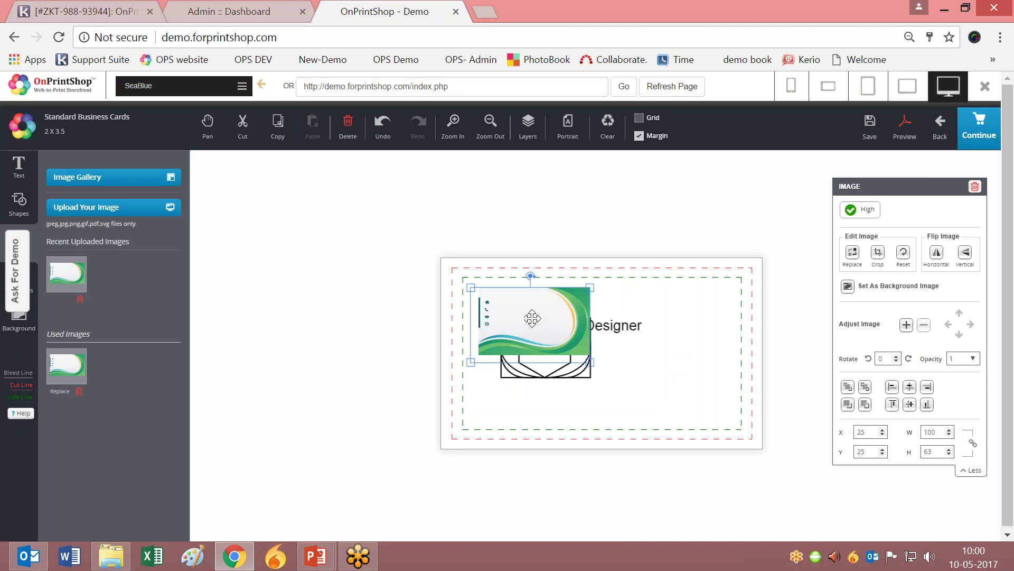
left_click_drag(532, 318, 670, 371)
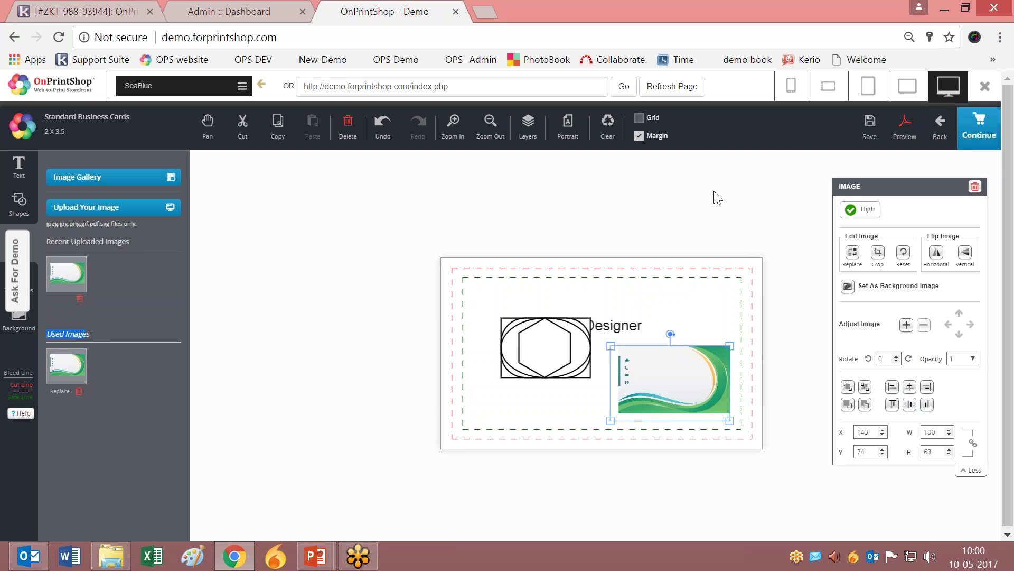
Apply the Shop Now template after first trying Sport Change Life.
left_click(32, 285)
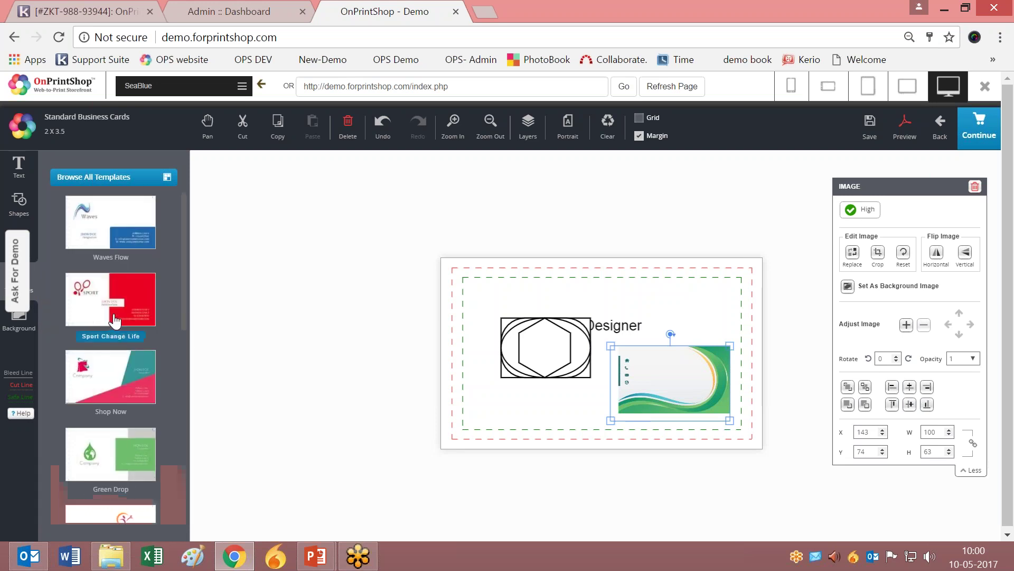
left_click(113, 314)
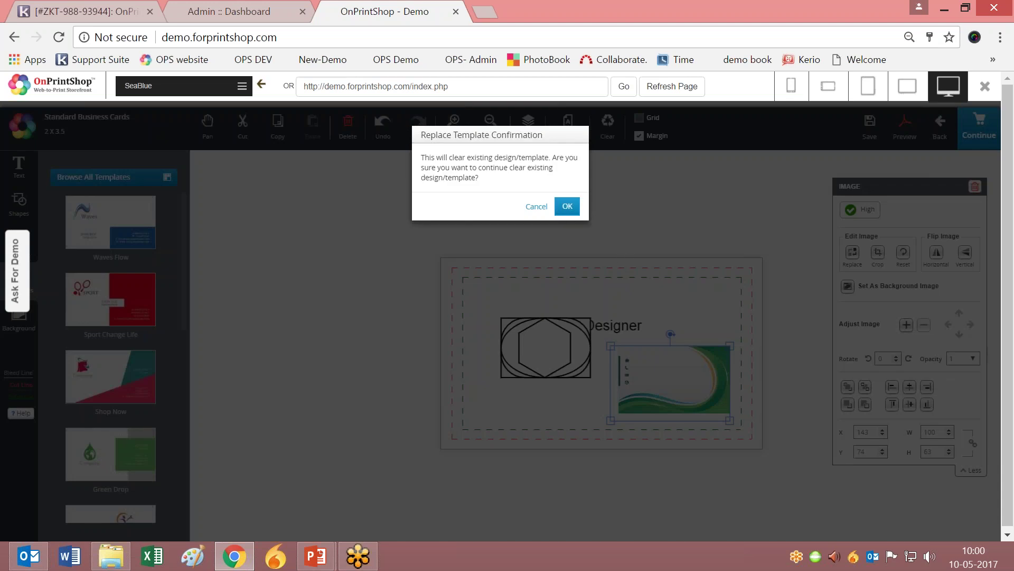
left_click(566, 207)
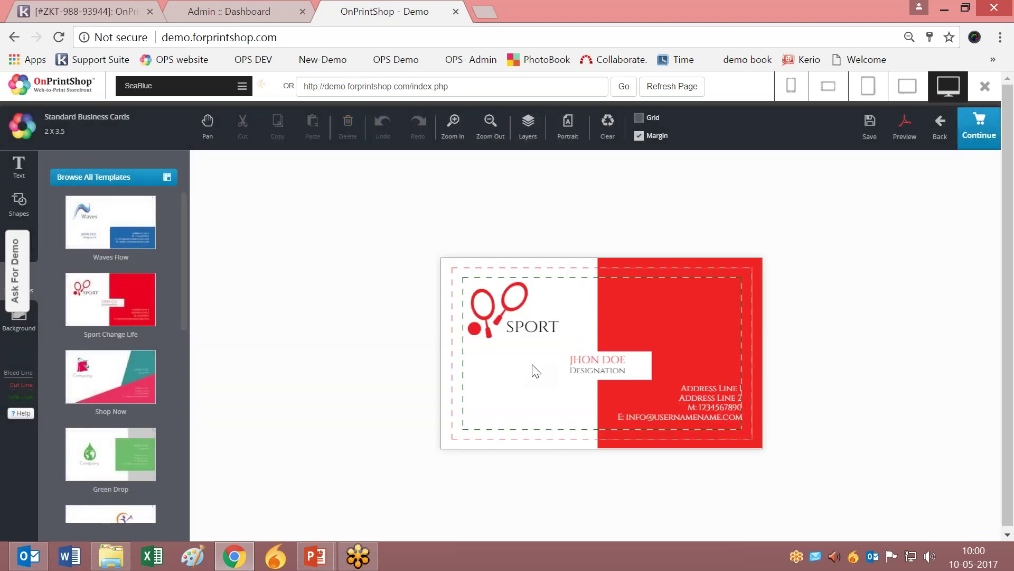
left_click(135, 383)
left_click(573, 211)
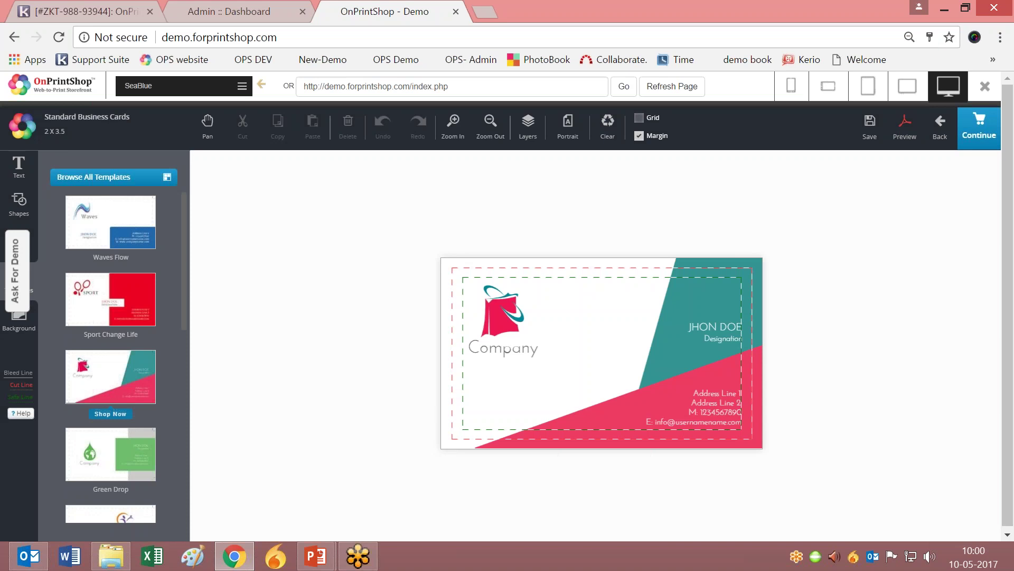
left_click(28, 332)
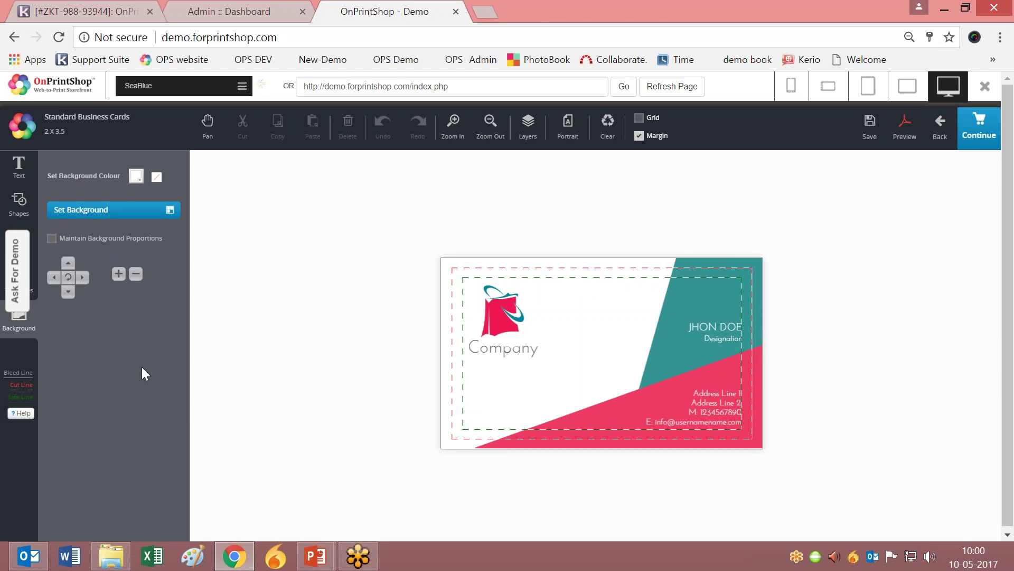
Set the background colour to cyan #10f1f7 using the full colour picker.
left_click(137, 177)
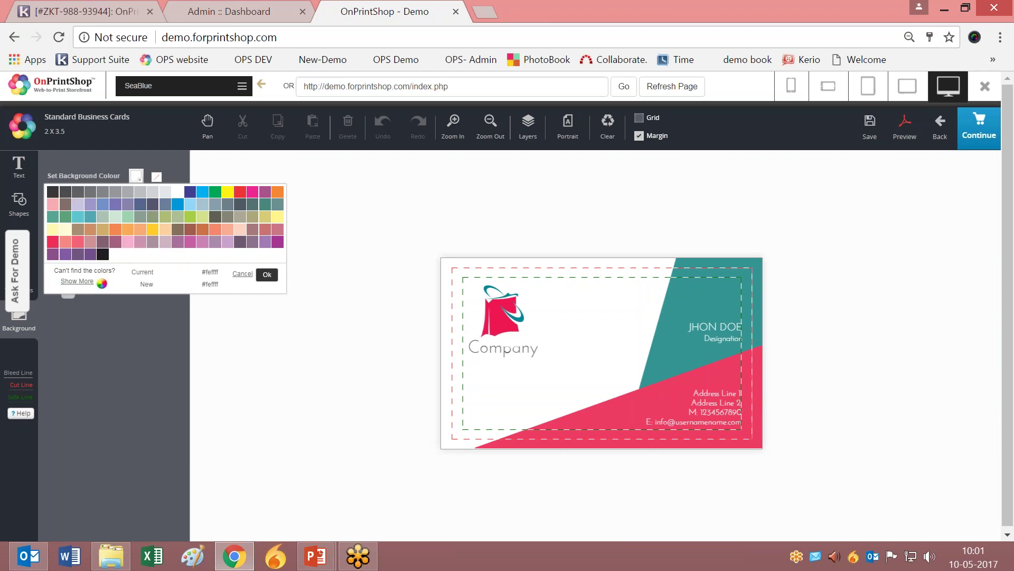
left_click(215, 193)
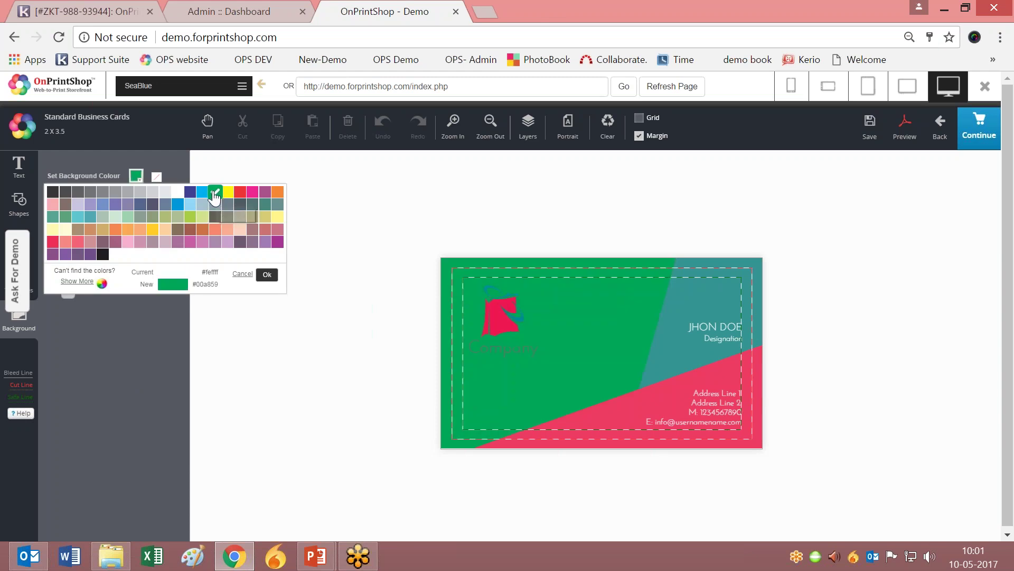
left_click(128, 359)
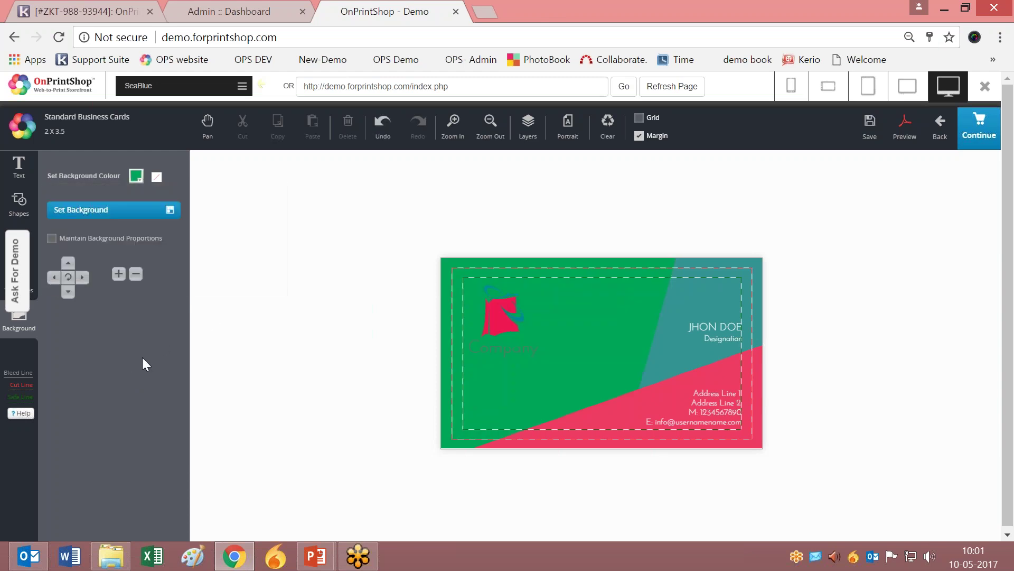
left_click(137, 178)
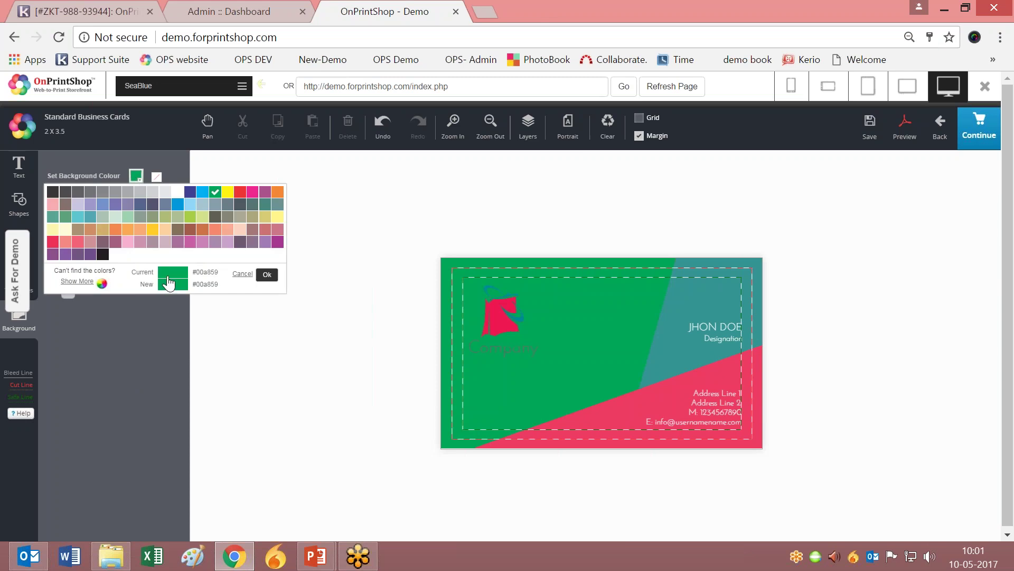
left_click(77, 281)
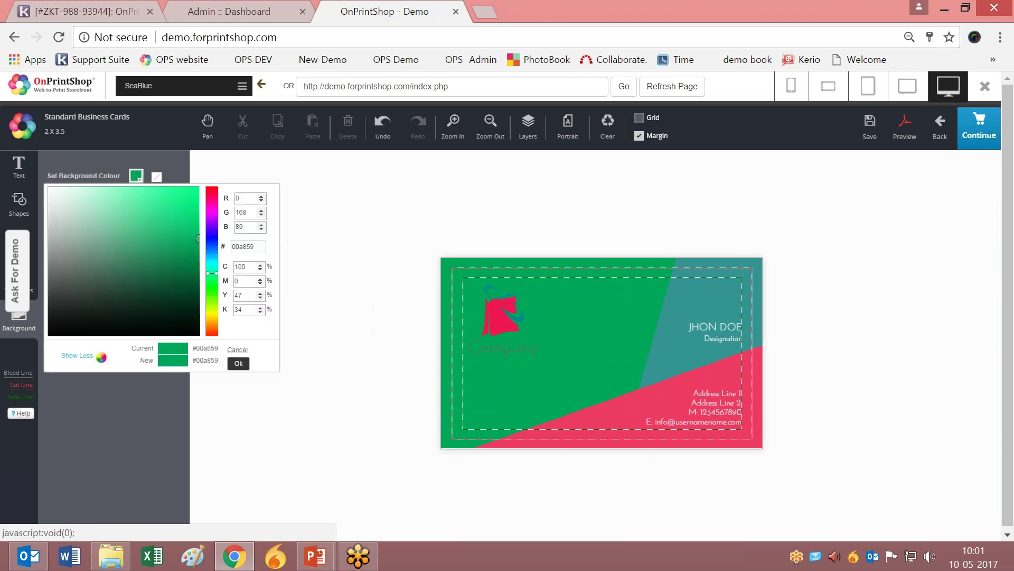
left_click(210, 215)
left_click(211, 199)
left_click(213, 261)
double_click(255, 247)
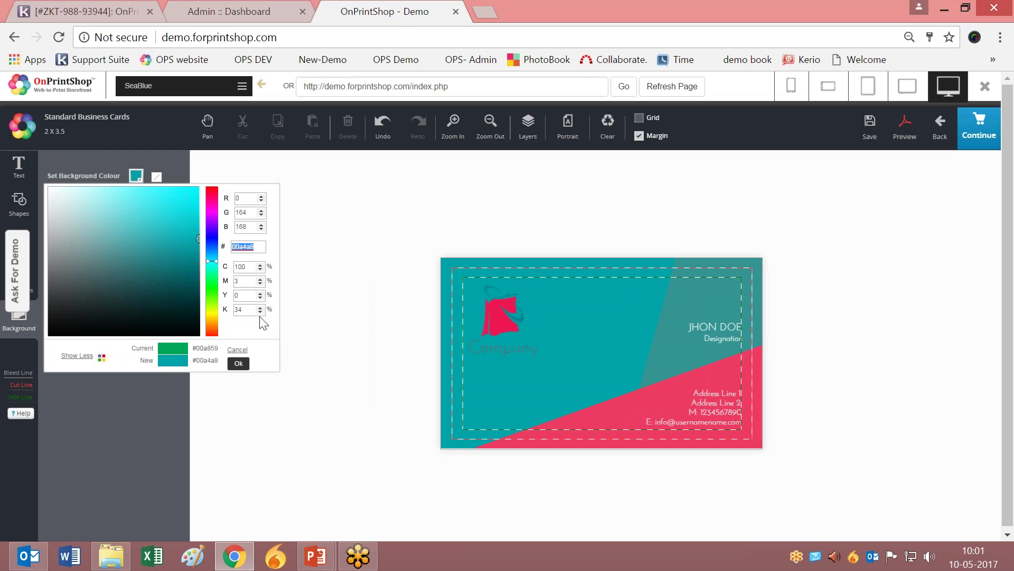
left_click(190, 191)
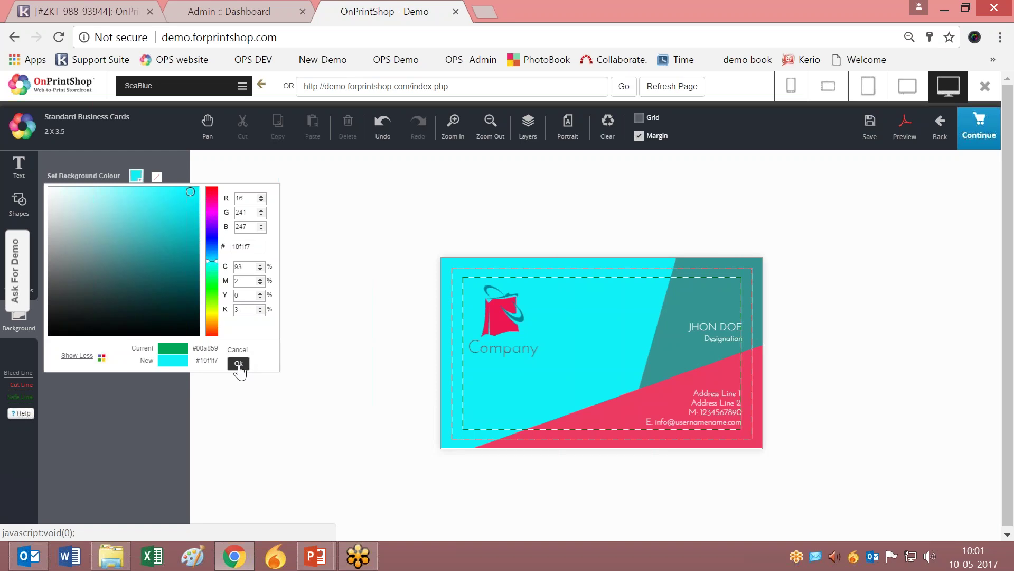
left_click(238, 363)
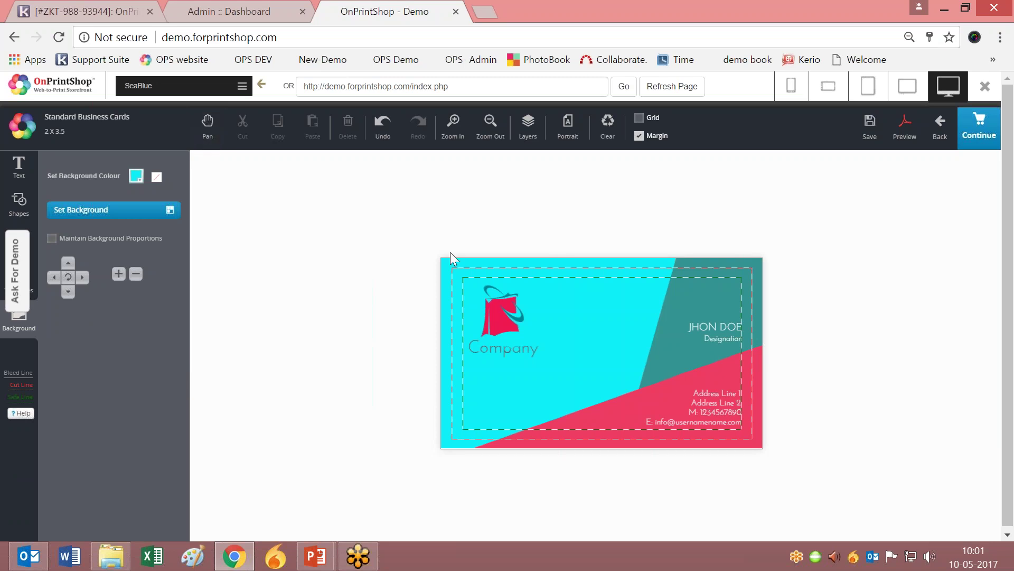
Pan the card to the workspace's top-left and select the JHON DOE name text.
left_click(208, 128)
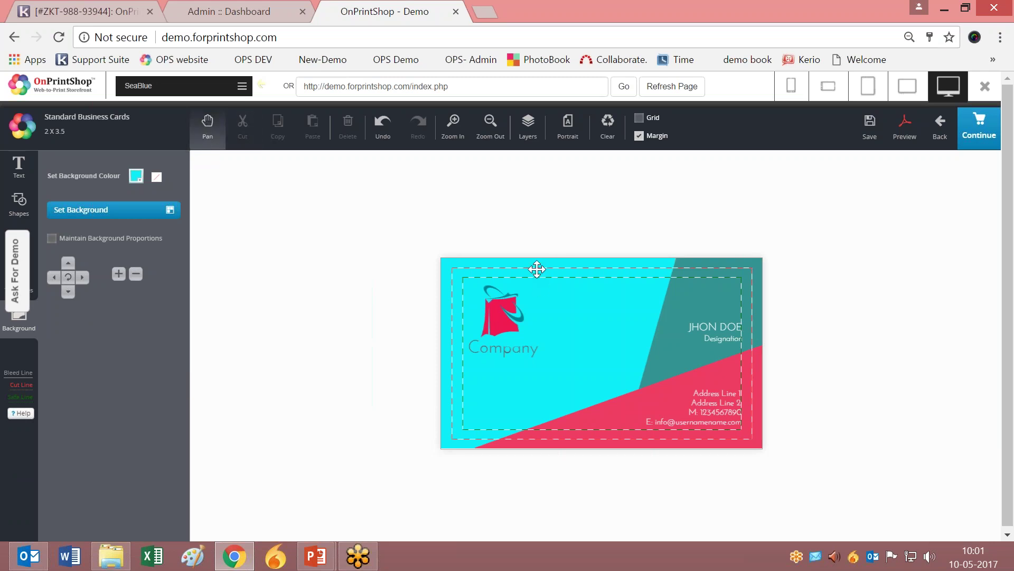
left_click_drag(536, 267, 299, 370)
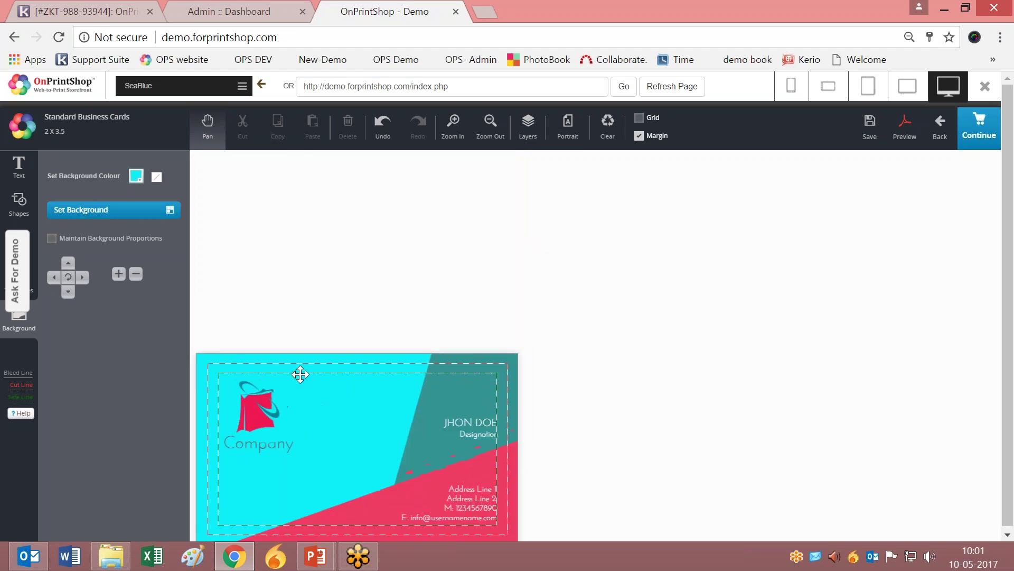
left_click_drag(385, 271, 213, 158)
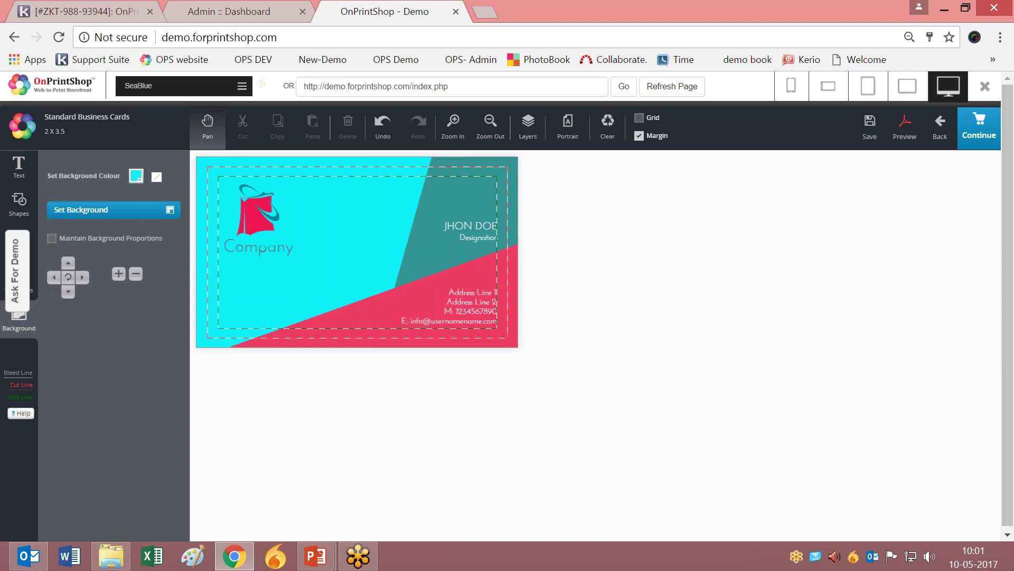
left_click(478, 226)
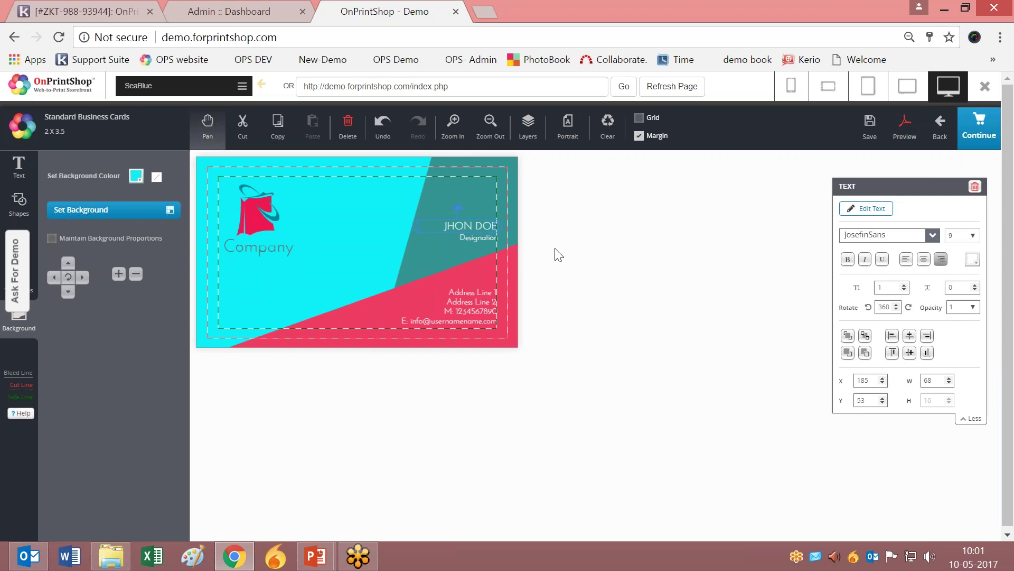
Replace JHON DOE with the person's full name and save the design.
left_click(867, 208)
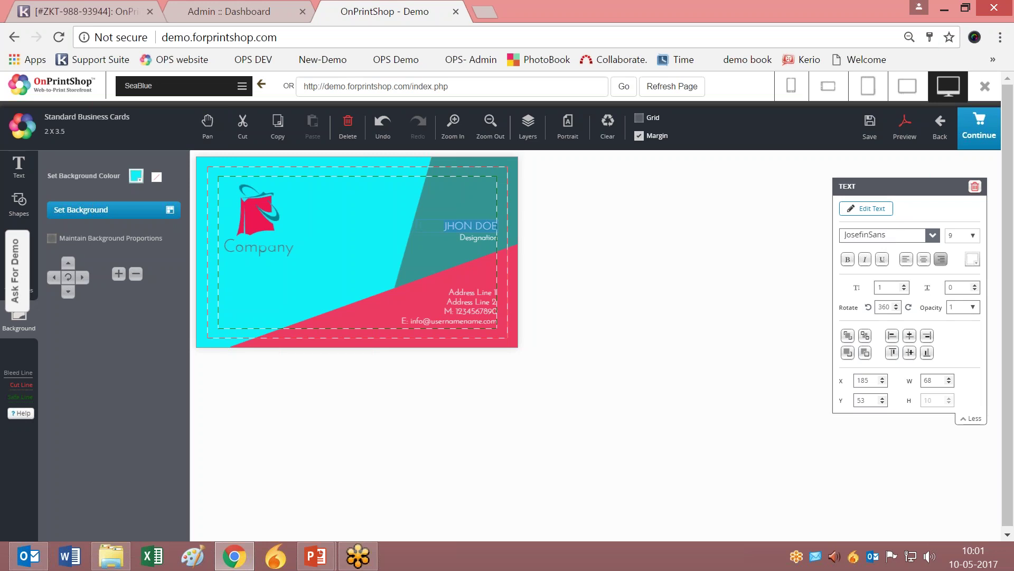
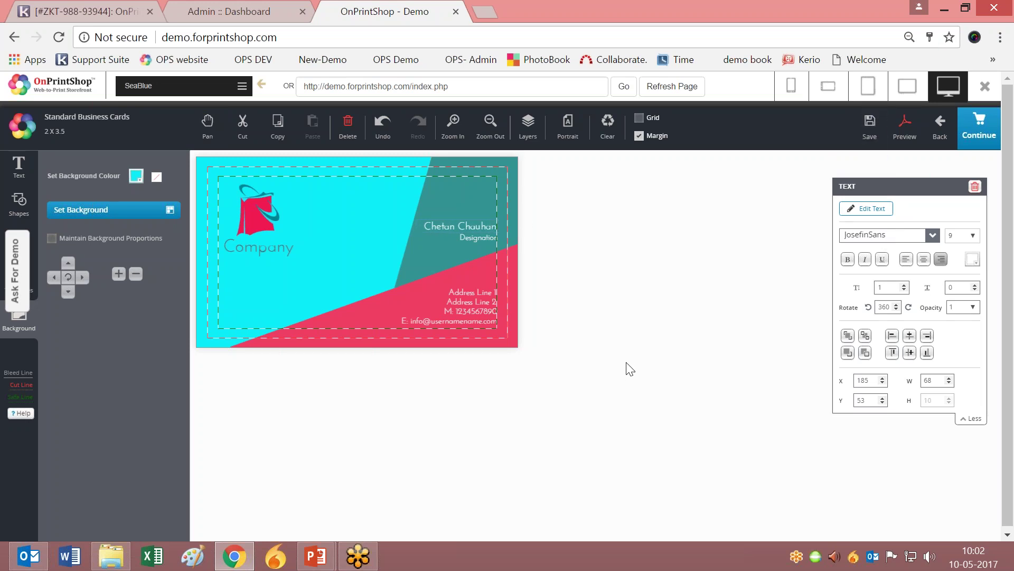
left_click(871, 136)
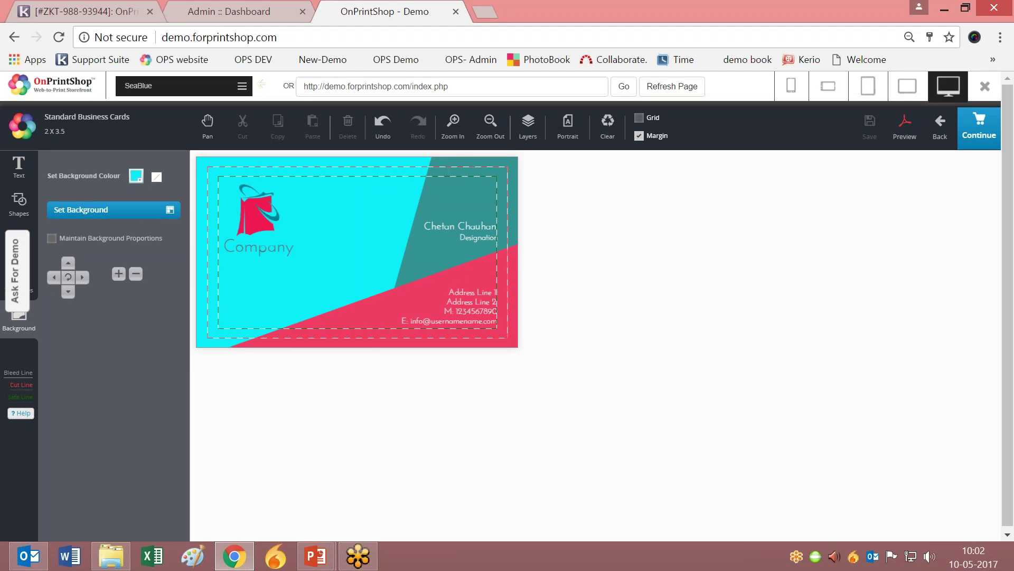
left_click(21, 413)
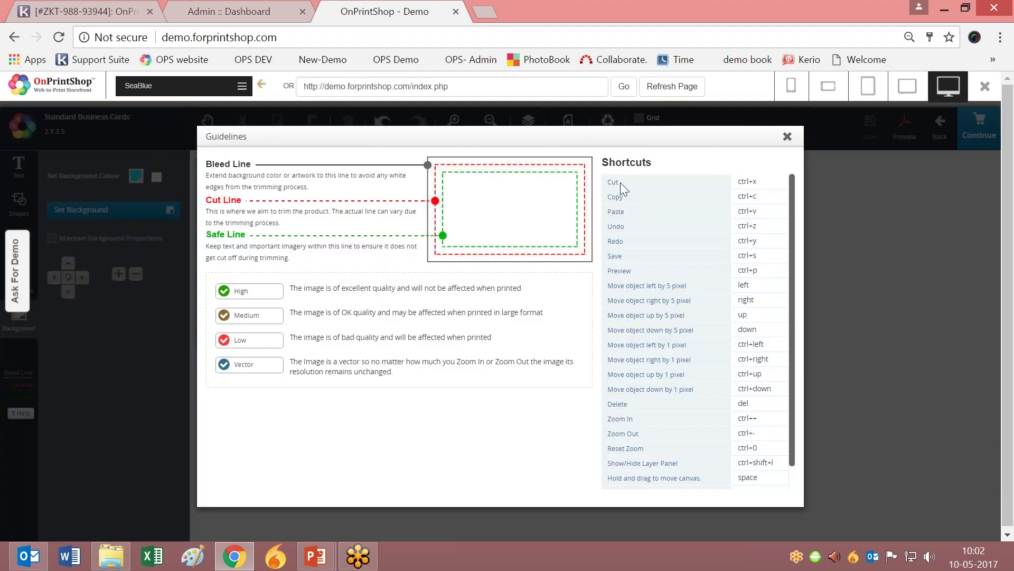
Read through the bleed line explanation in the Guidelines help, then close it.
left_click_drag(238, 293, 305, 313)
left_click_drag(234, 166, 274, 176)
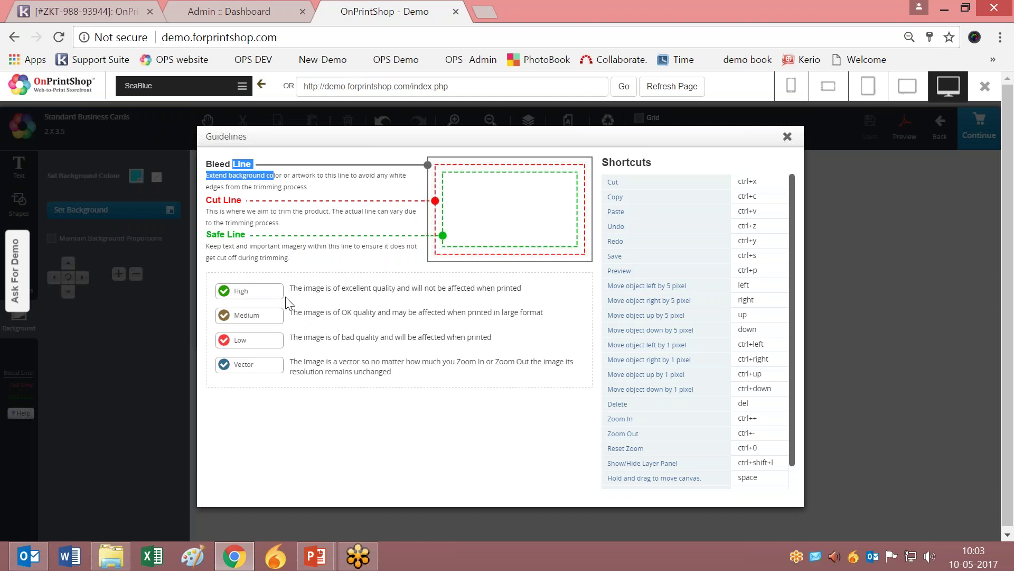
left_click(447, 454)
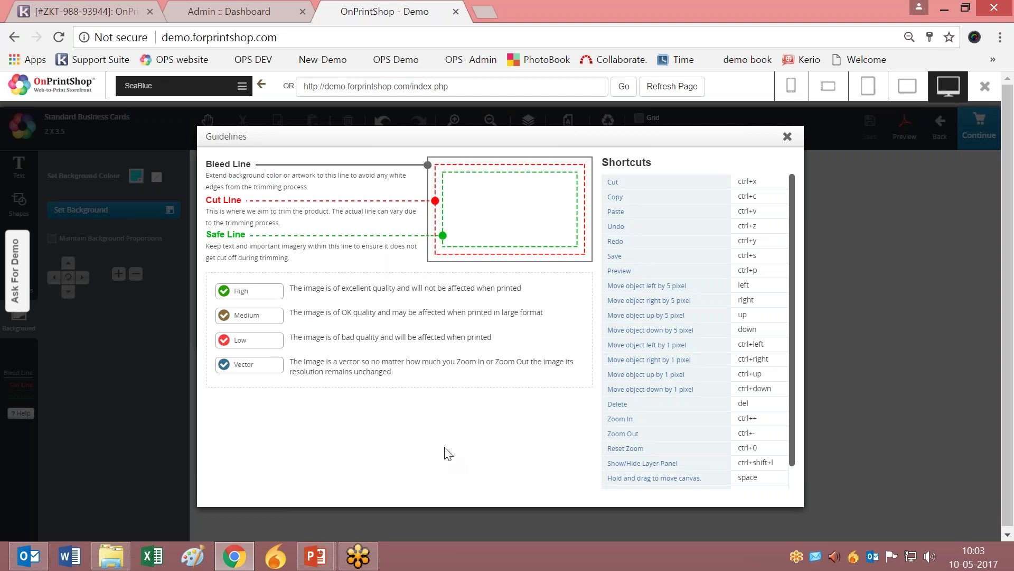
left_click(787, 136)
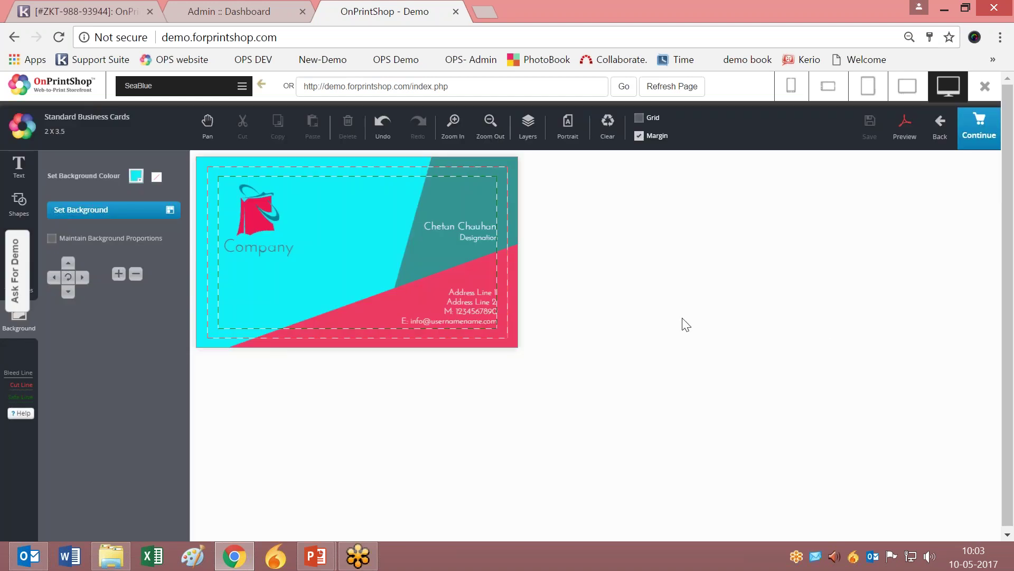